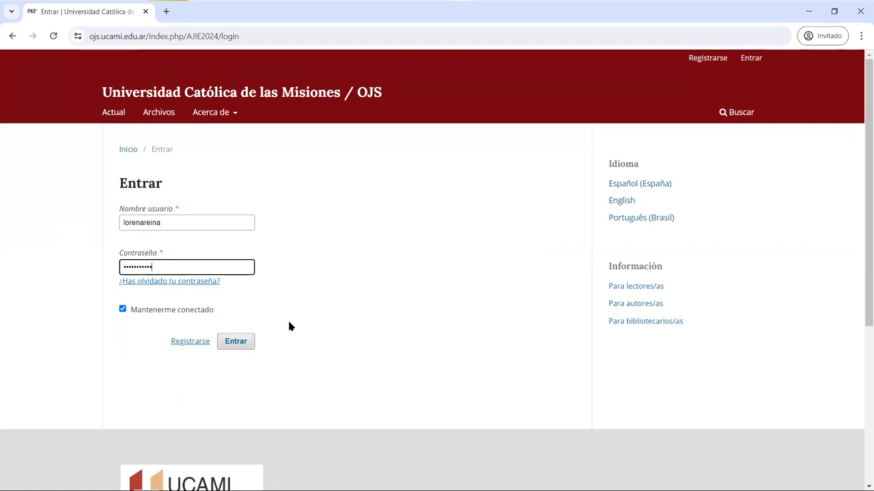
- Sign in to the journal and start a new submission from the Envíos page
left_click(235, 343)
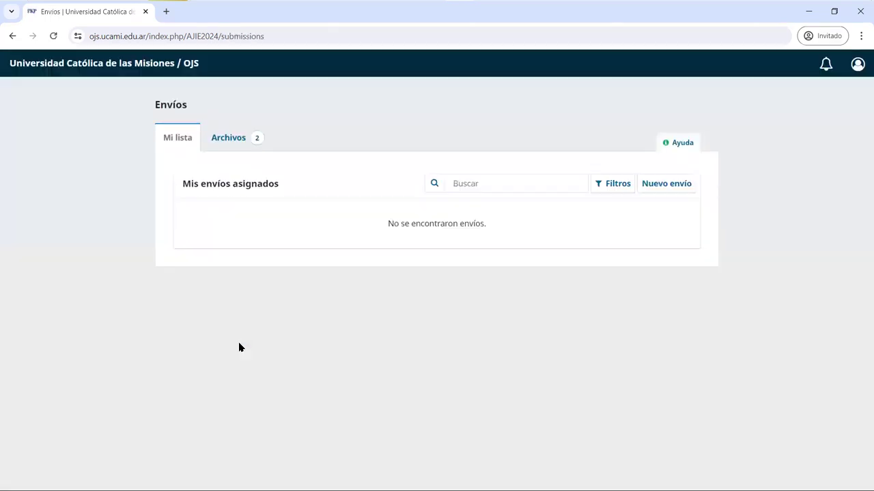
left_click(654, 183)
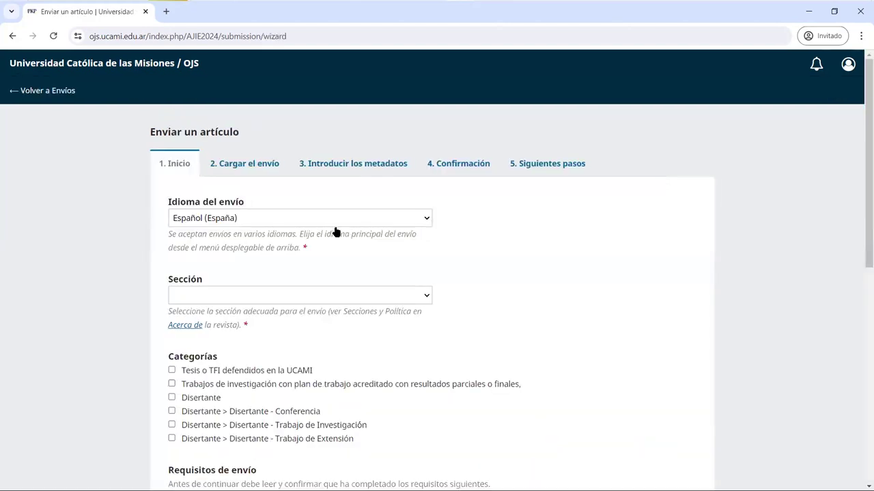
- Keep Español (España) as the language and choose section Eje temático Nº 7: Enfermedades Tropicales
left_click(334, 217)
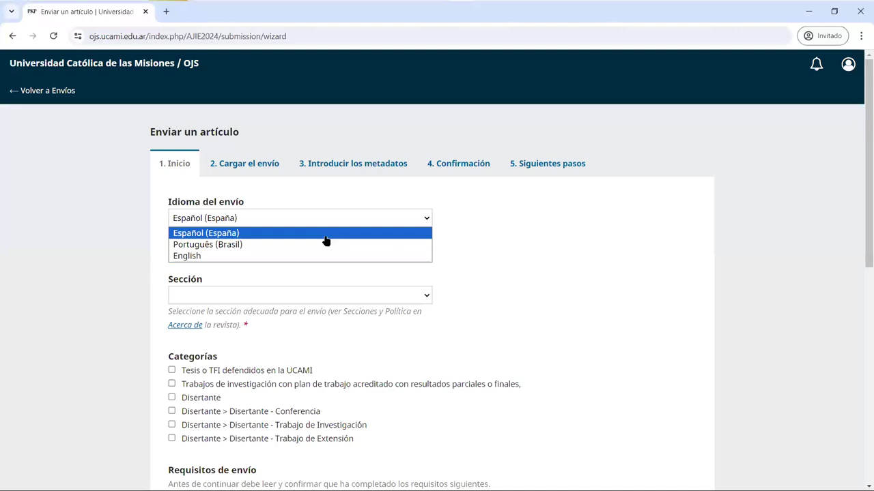
left_click(326, 235)
left_click(339, 295)
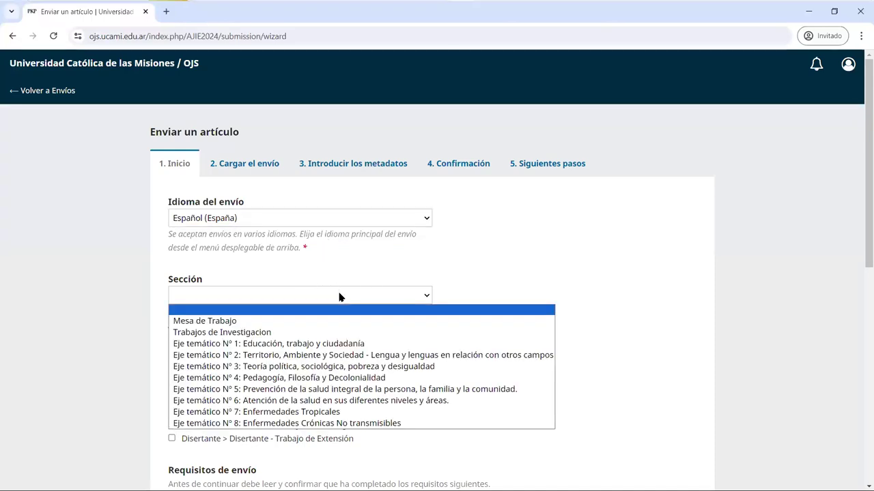
left_click(338, 411)
scroll(369, 388, "down", 1)
scroll(370, 383, "down", 2)
left_click_drag(270, 187, 167, 186)
scroll(361, 325, "down", 5)
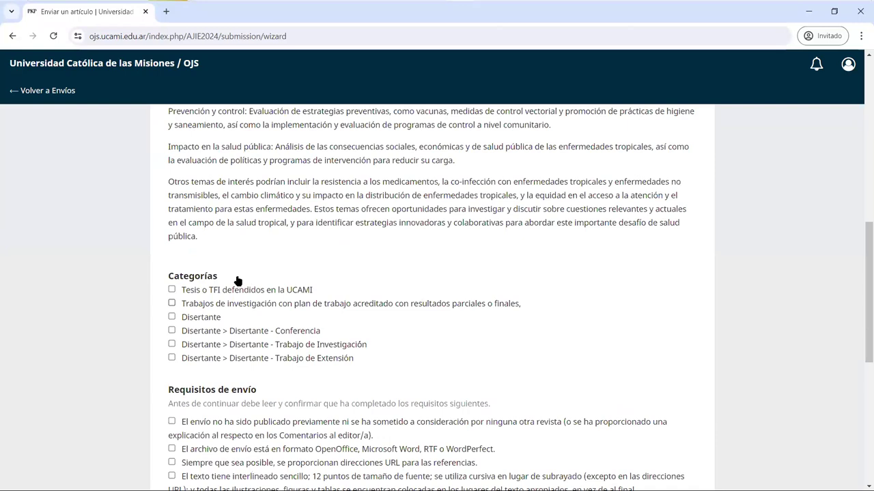
left_click_drag(182, 284, 161, 280)
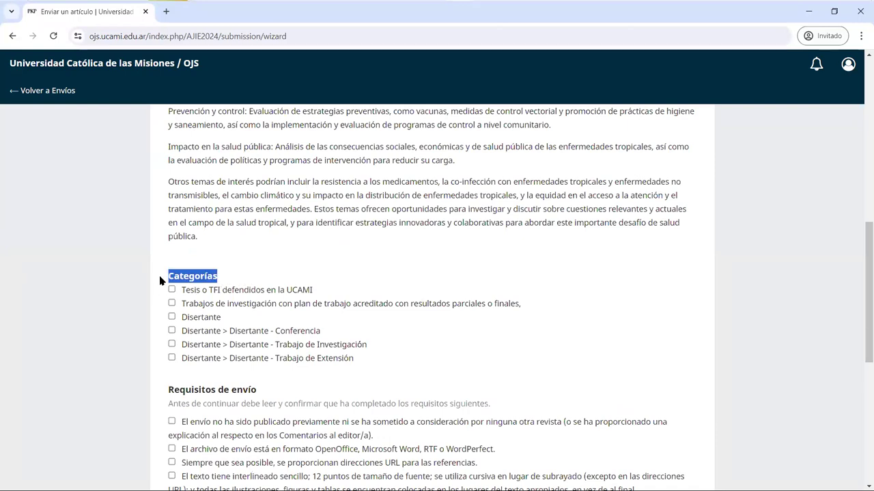
- Assign the Trabajos de investigación category and tick every Requisitos de envío box
left_click(219, 307)
scroll(341, 338, "down", 1)
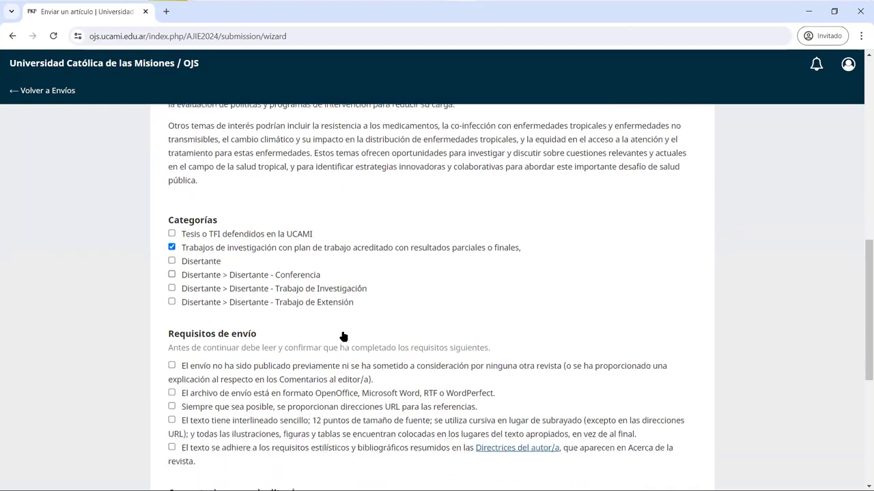
scroll(238, 333, "down", 1)
left_click(236, 313)
left_click(249, 338)
left_click(256, 351)
left_click(260, 366)
left_click(263, 379)
left_click(260, 372)
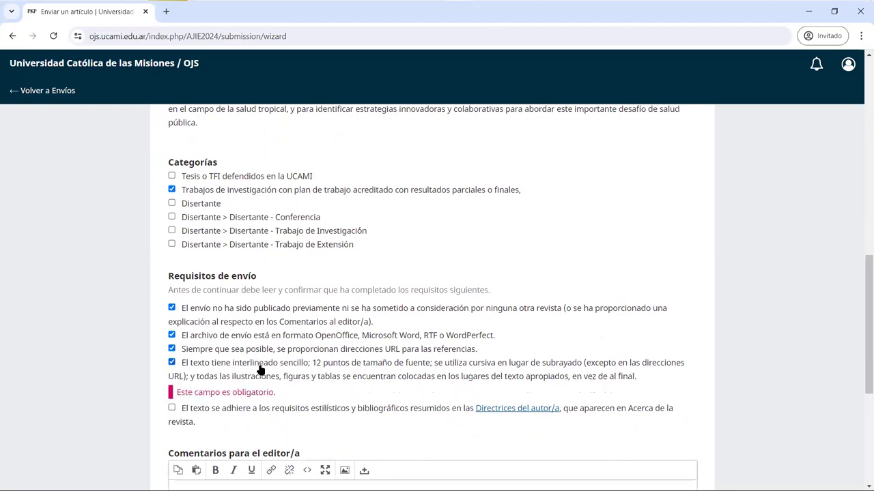
- Agree to the data-collection consent and save the first submission step
scroll(260, 399, "down", 2)
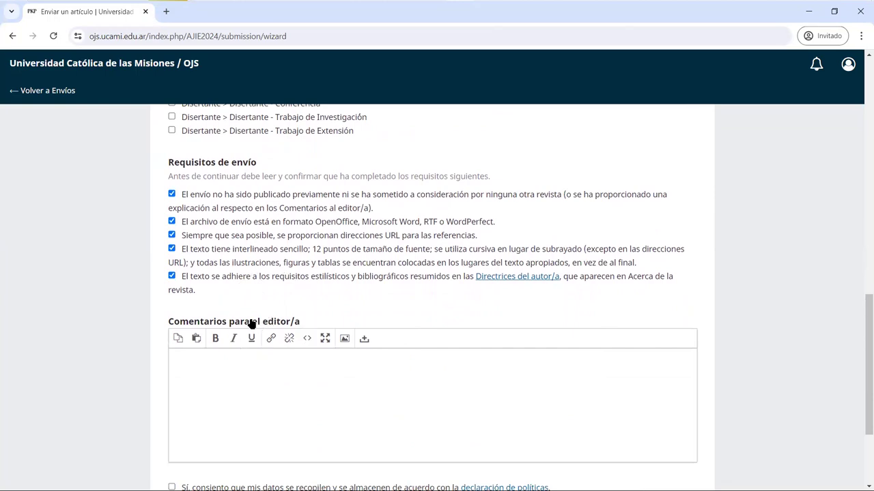
left_click_drag(302, 321, 163, 316)
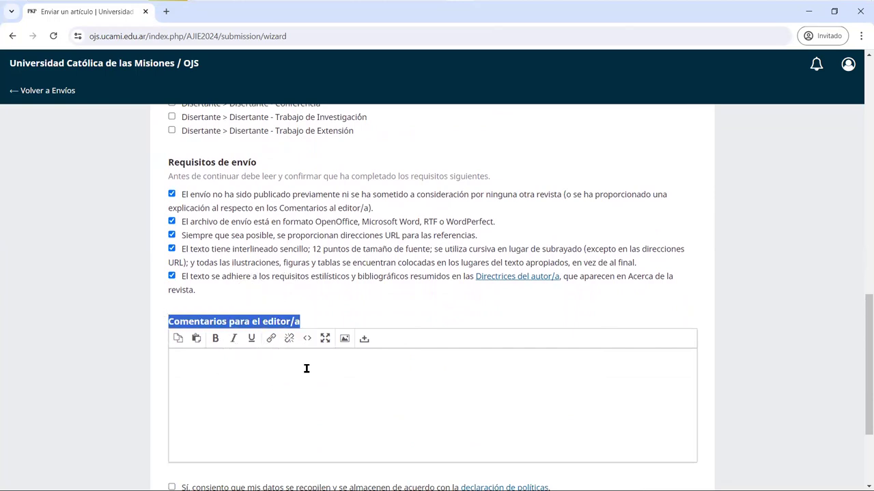
scroll(306, 370, "down", 2)
left_click(202, 376)
left_click(587, 416)
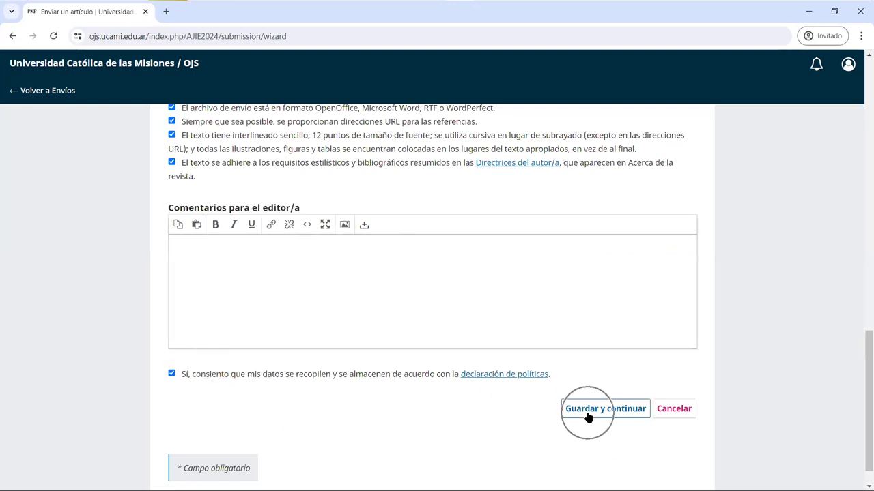
left_click(587, 417)
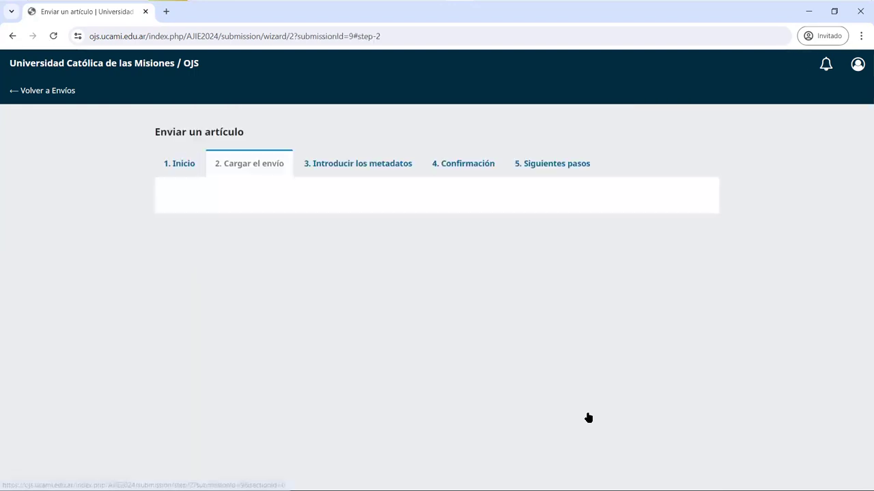
- Upload RESUMEN_Jornadas UCAMI_2024.docx and set its type to Texto del artículo
left_click(686, 211)
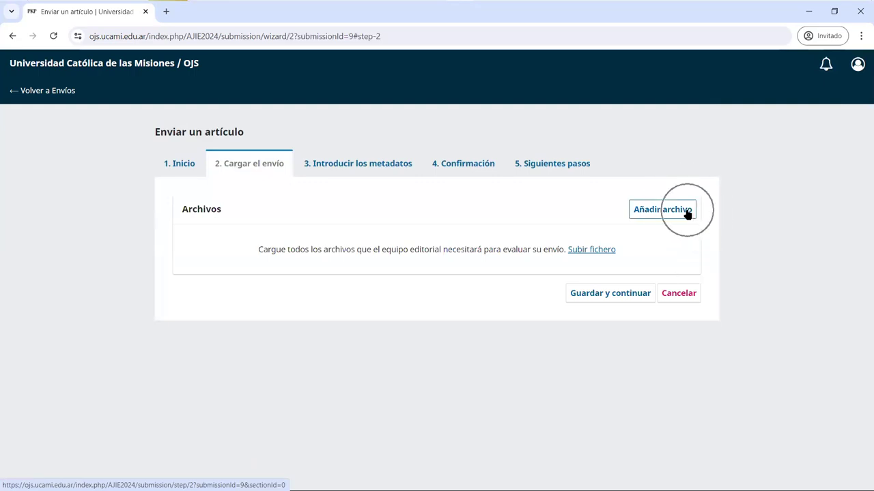
left_click(688, 212)
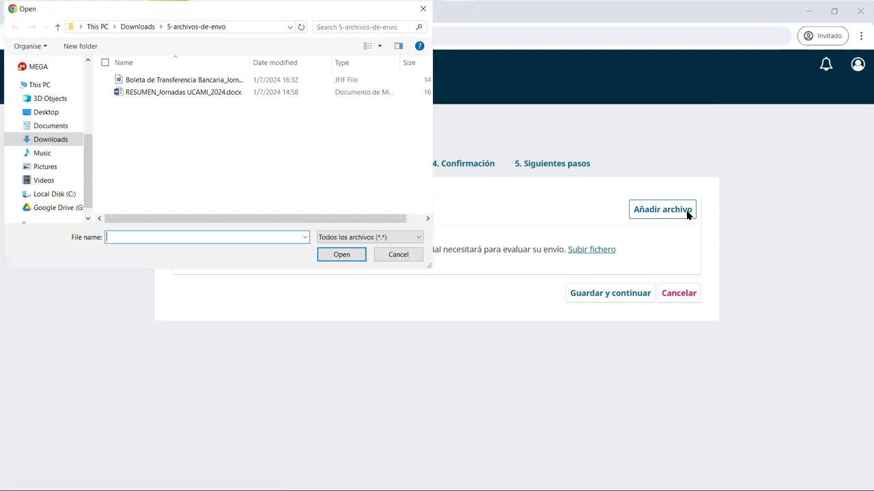
left_click(162, 93)
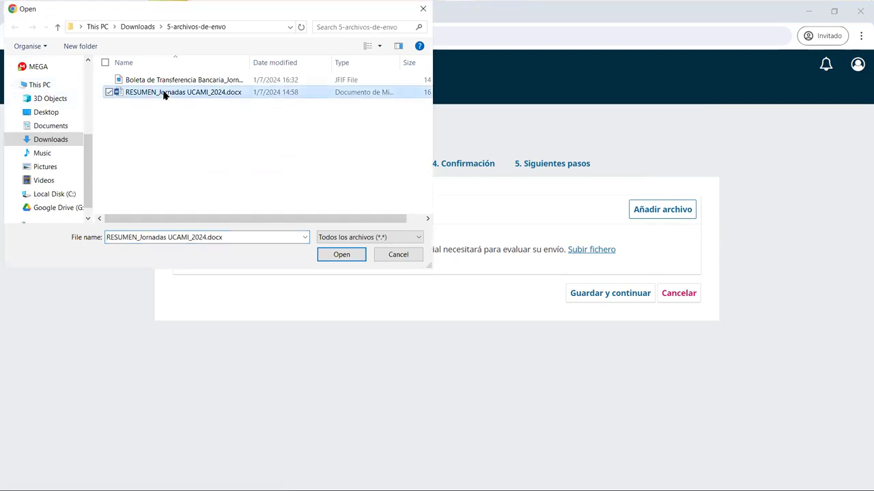
left_click(355, 255)
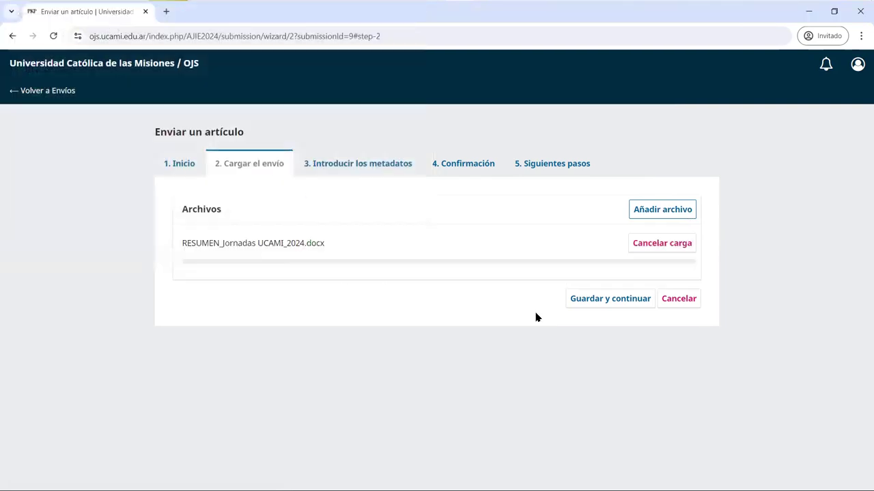
left_click(325, 260)
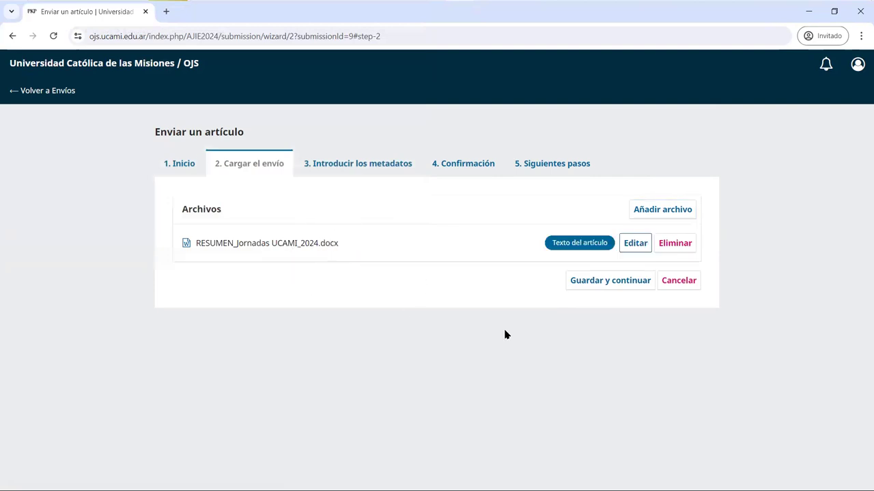
left_click(655, 215)
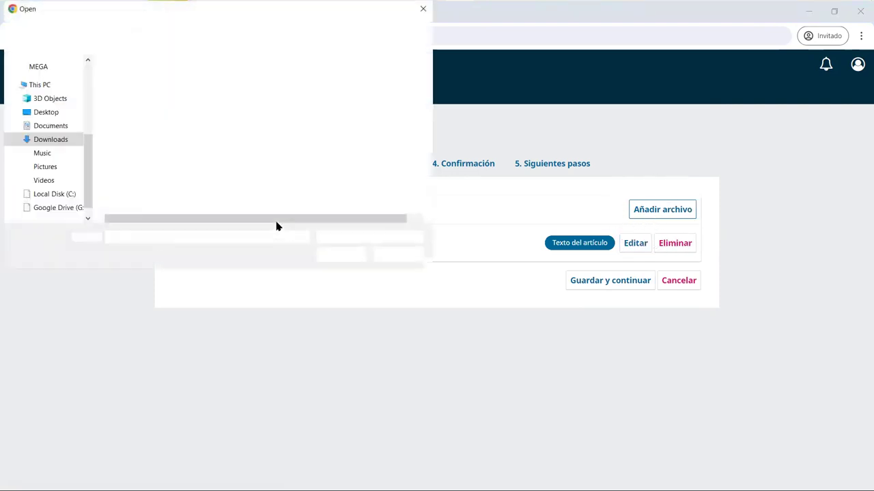
- Upload the Boleta de Transferencia receipt as an Otro file and save the upload step
left_click(178, 82)
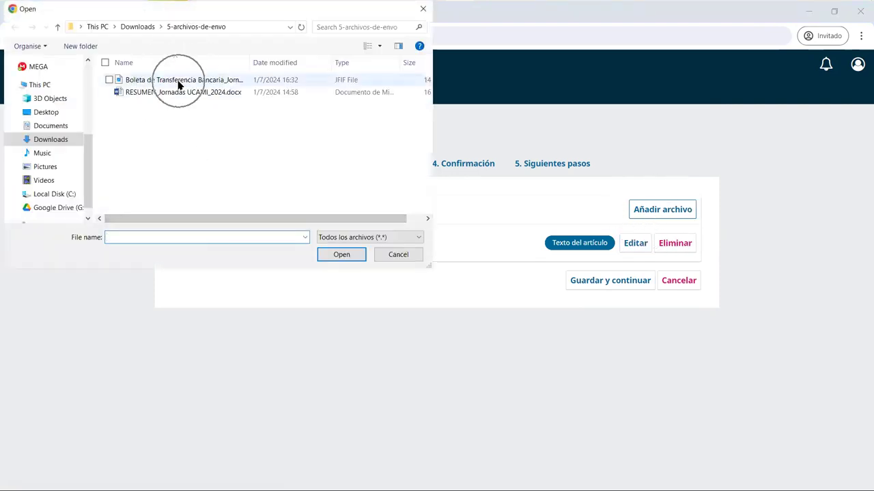
left_click(341, 255)
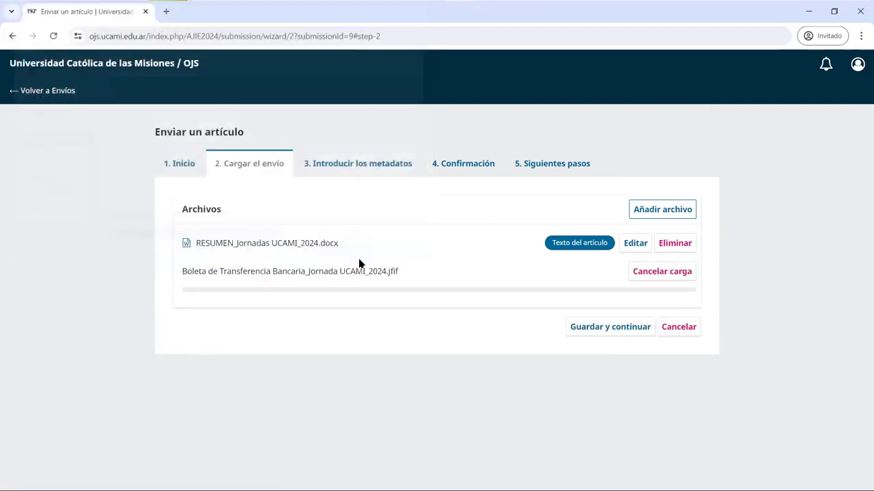
left_click(356, 289)
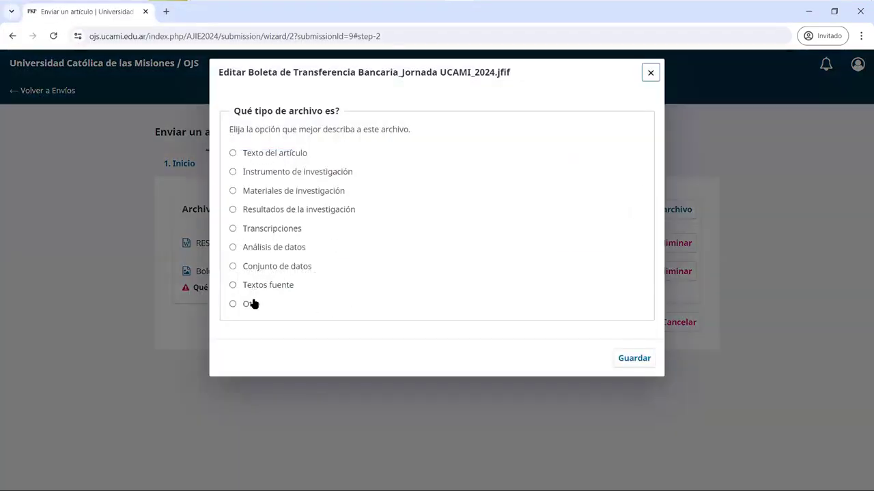
left_click(252, 304)
left_click(629, 361)
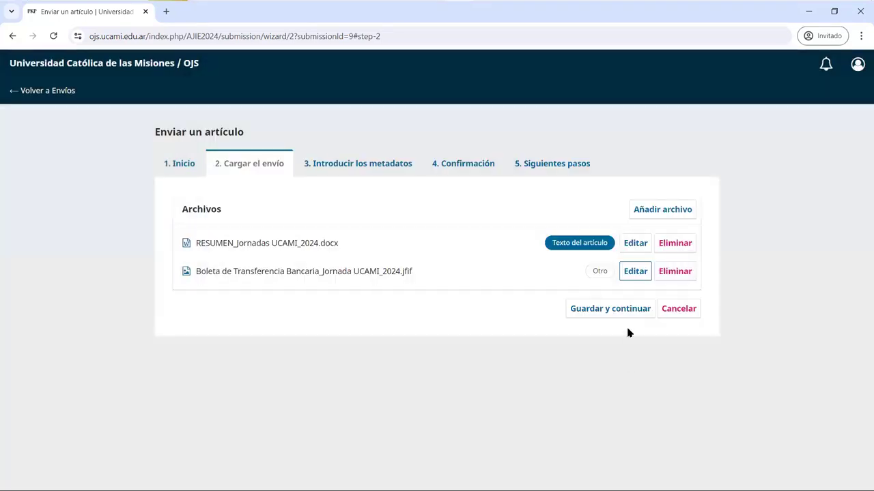
left_click(625, 311)
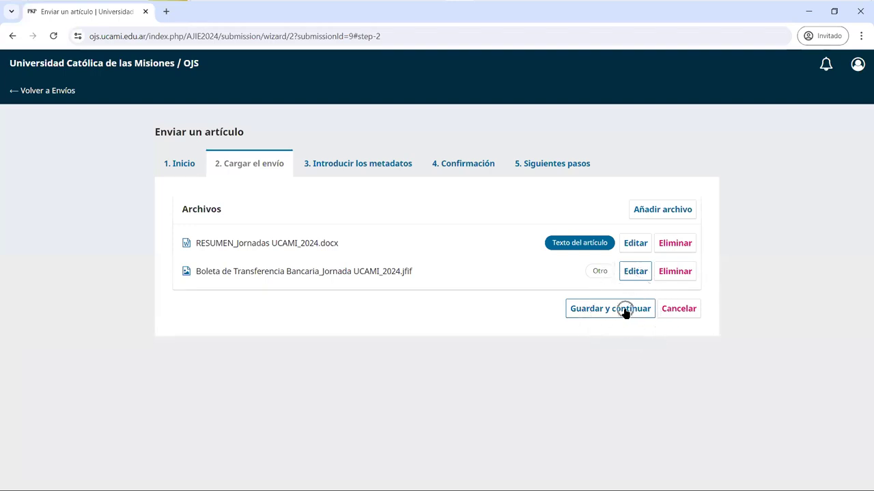
left_click(395, 223)
- Paste the Word title 'Estudio de los factores de riesgo…' into the Título field
mouse_move(405, 4)
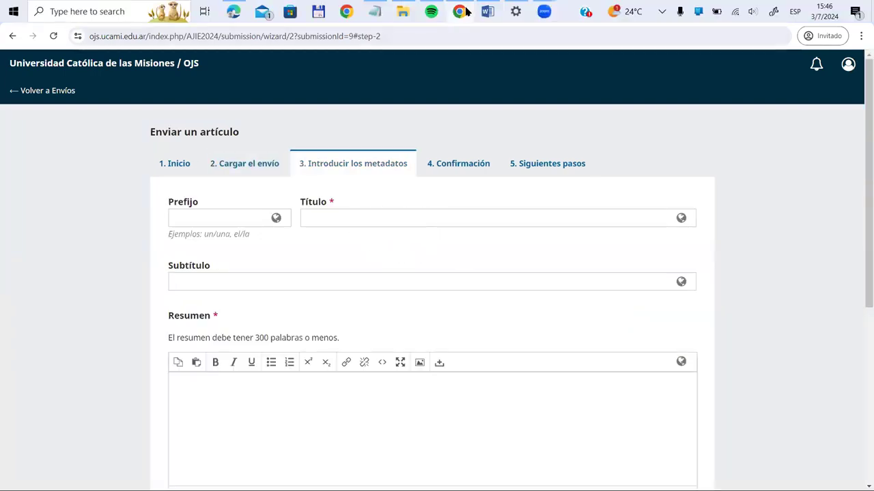
left_click(487, 13)
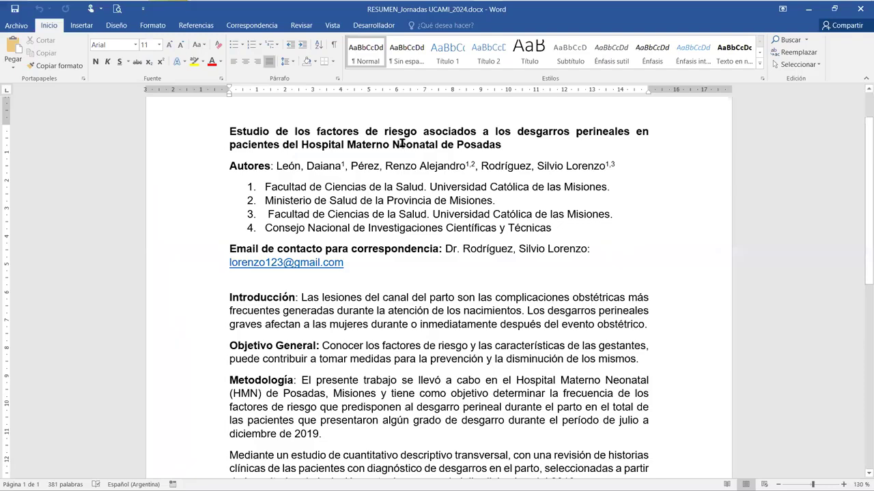
triple_click(402, 147)
key("ctrl+c")
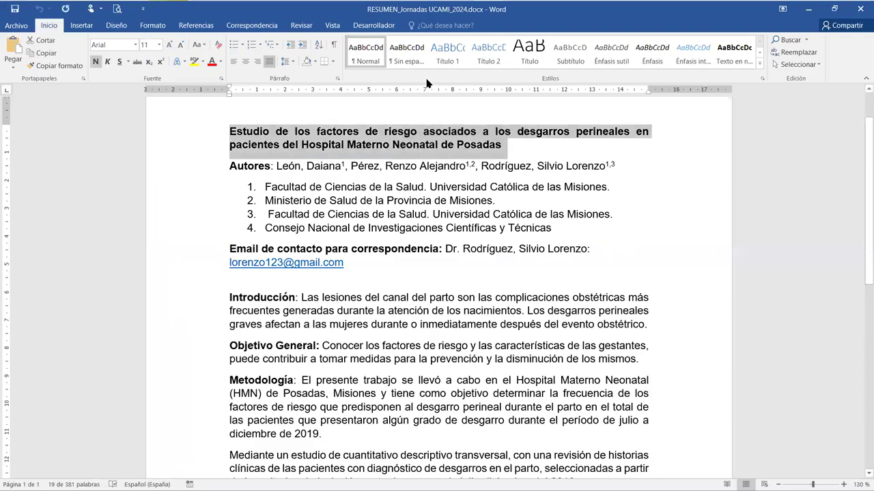
mouse_move(440, 4)
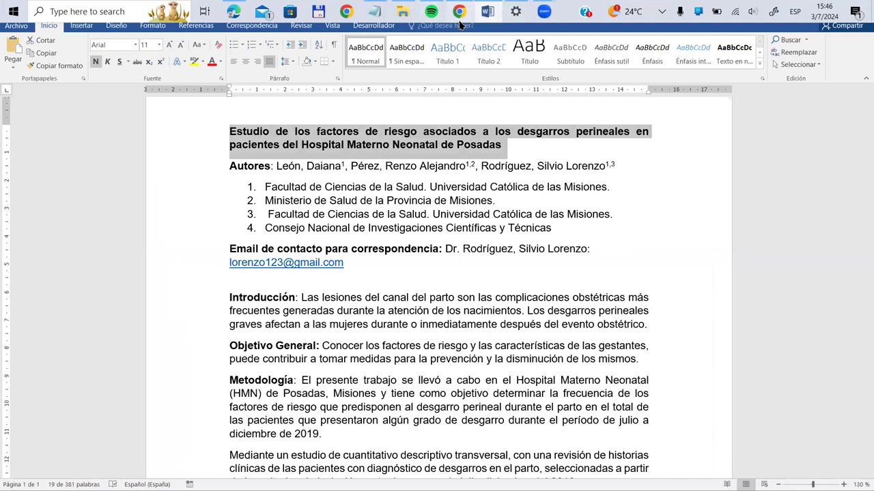
left_click(459, 12)
left_click(455, 216)
key("ctrl+v")
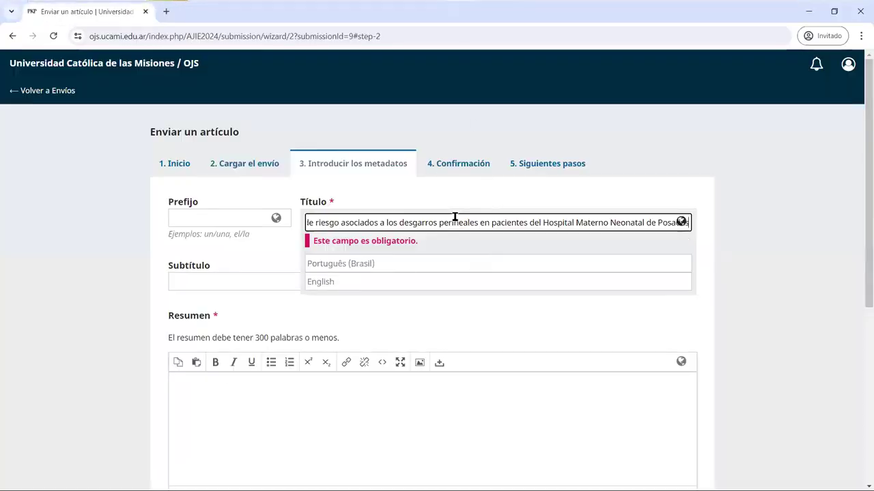
left_click(400, 399)
mouse_move(456, 5)
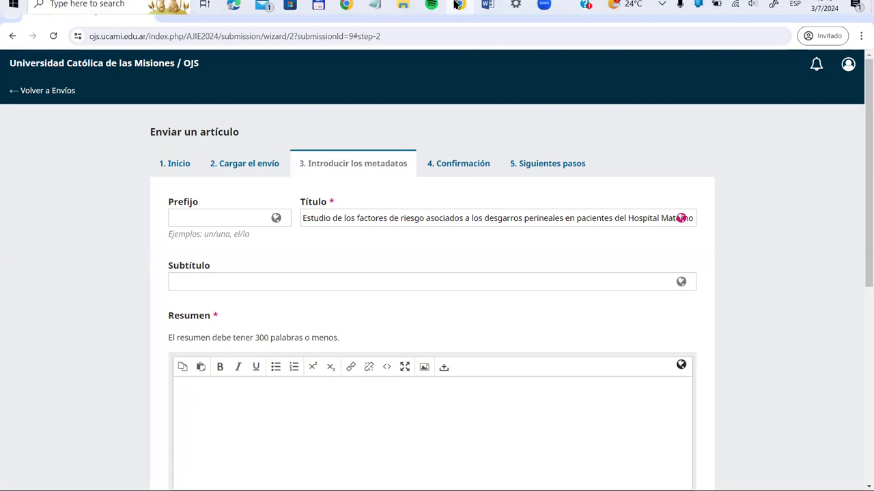
left_click(487, 5)
- Copy the Word abstract from Introducción through the end of the Conclusión
scroll(380, 213, "down", 2)
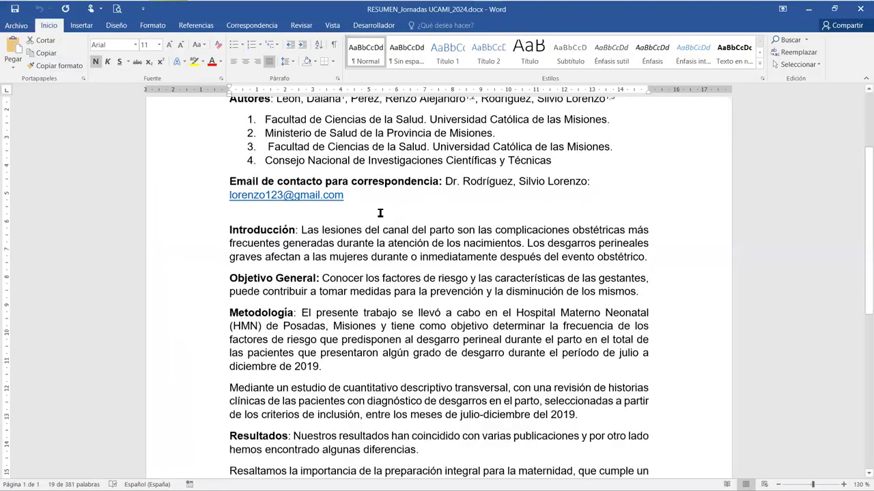
scroll(380, 213, "down", 2)
left_click_drag(231, 156, 421, 312)
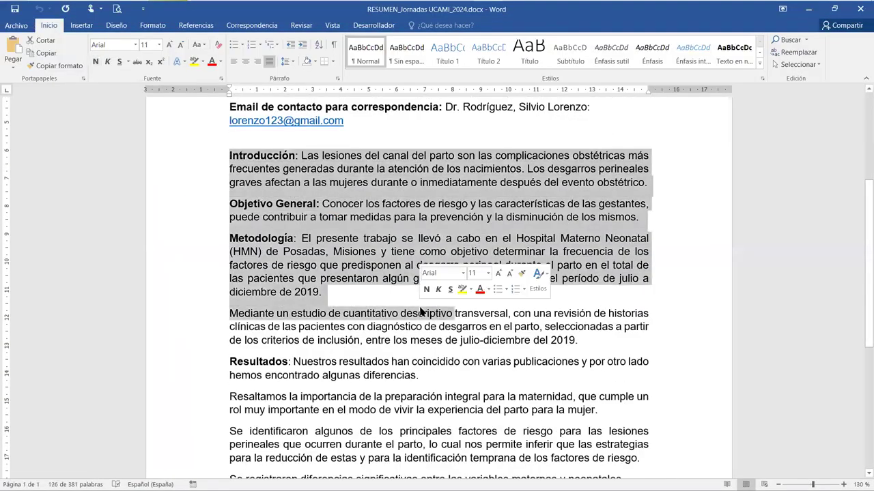
scroll(421, 311, "down", 1)
scroll(421, 309, "down", 4)
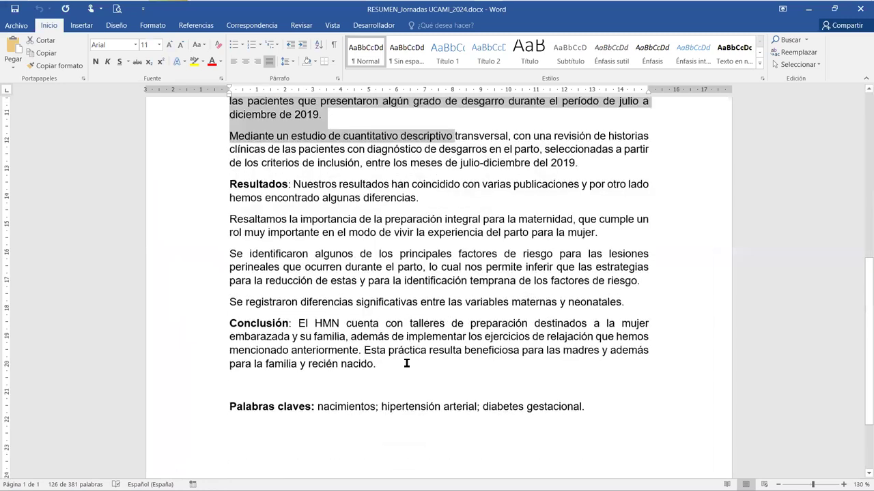
left_click(406, 368, "shift")
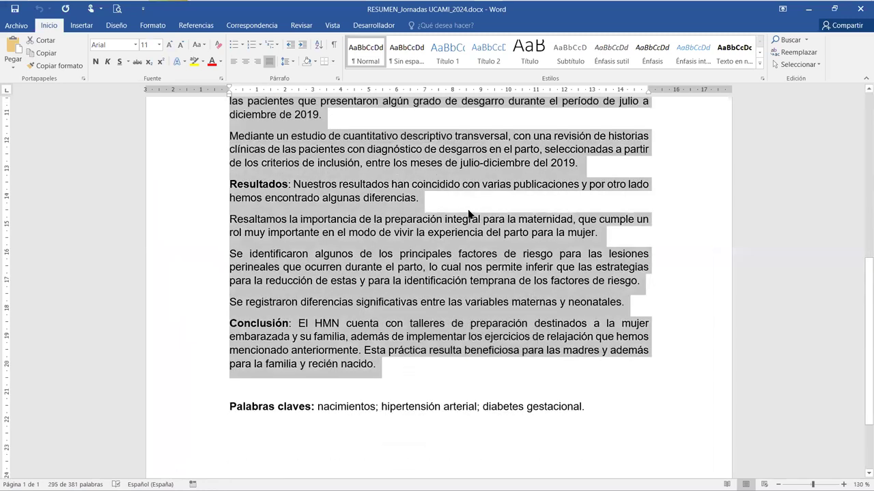
left_click(459, 11)
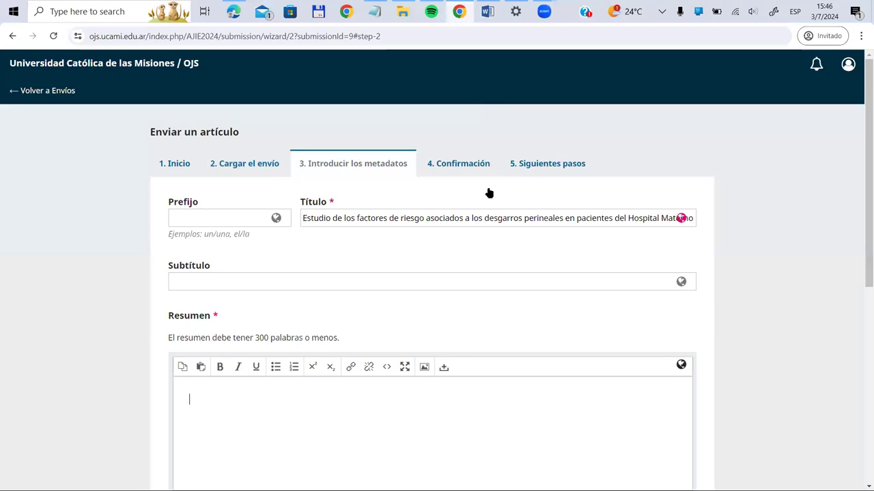
- Paste the 295-word abstract into Resumen and open the Añadir colaborador/a form
key("ctrl+v")
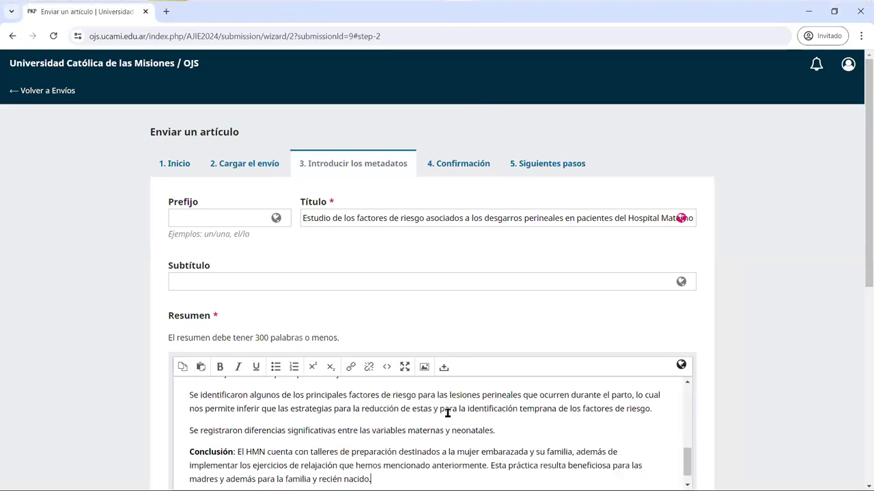
scroll(683, 350, "down", 5)
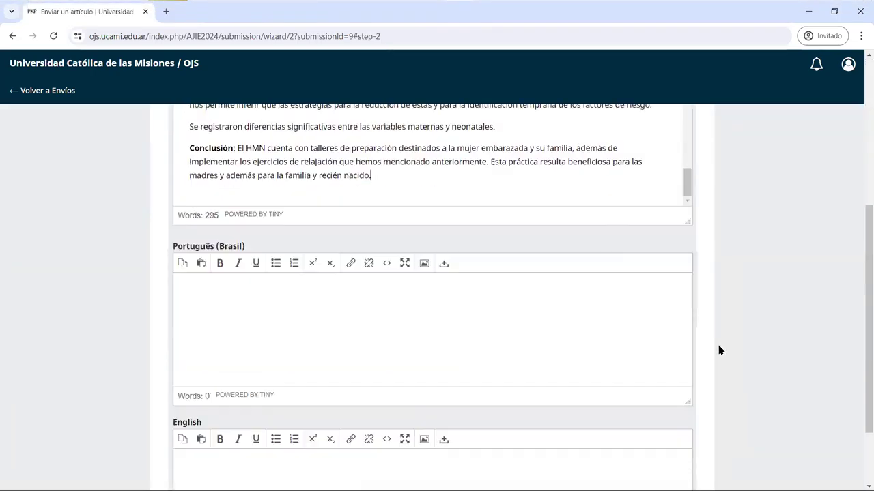
scroll(718, 350, "up", 3)
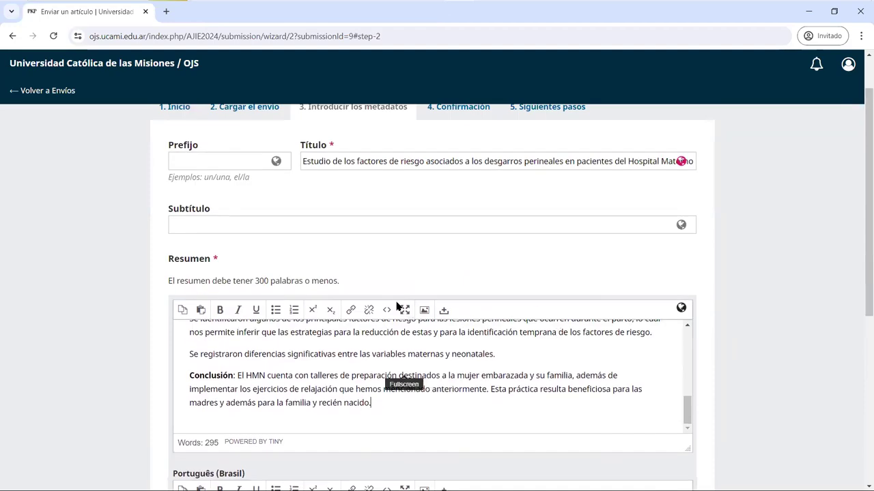
scroll(253, 311, "down", 3)
left_click_drag(284, 278, 179, 281)
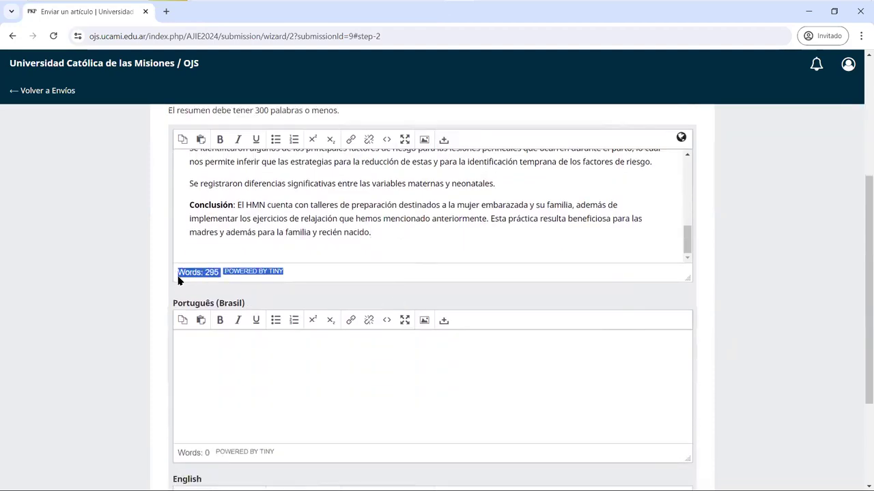
left_click(161, 281)
scroll(161, 281, "down", 2)
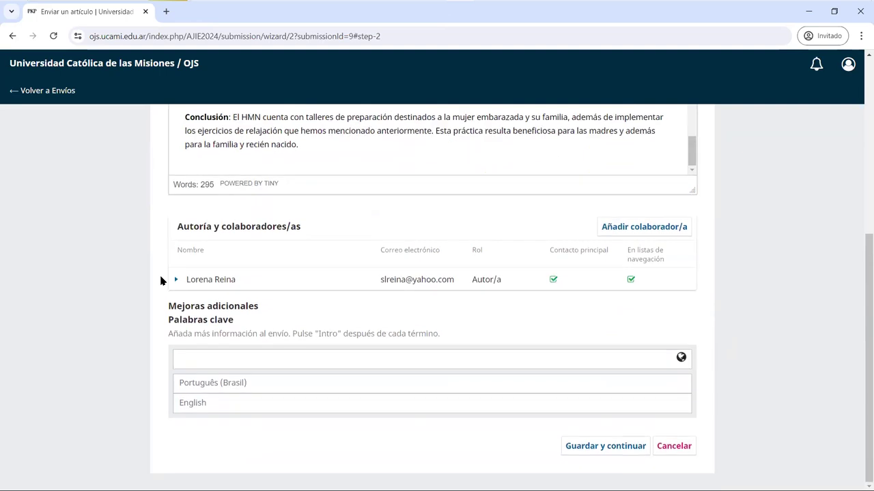
left_click(645, 232)
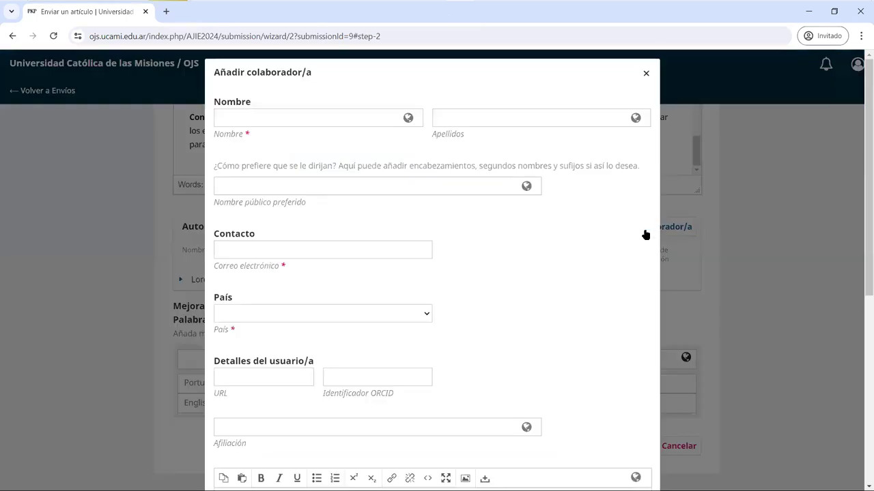
- Enter the co-author's first name, surname and e-mail address, with country Argentina
left_click(353, 117)
type("Juan")
key("Tab")
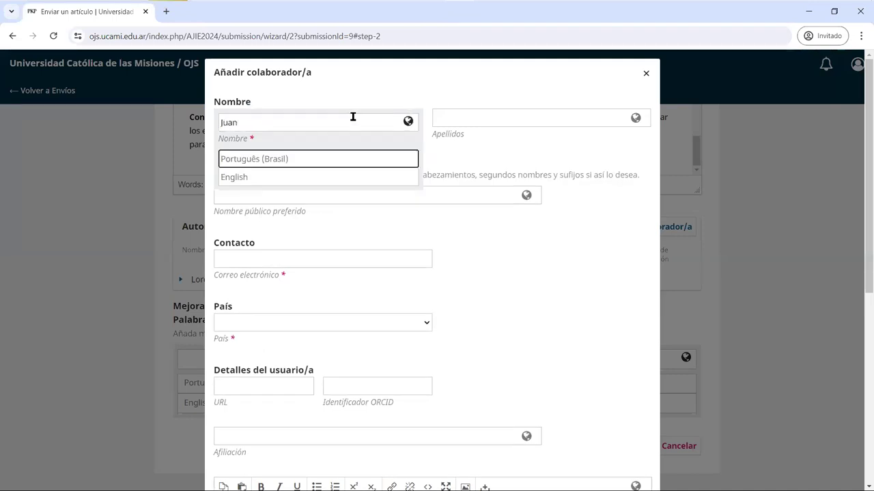
left_click(498, 120)
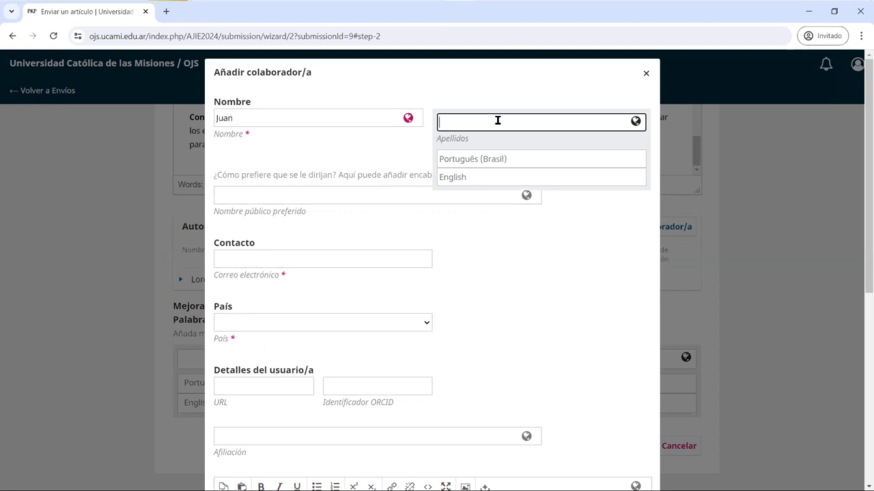
left_click(394, 264)
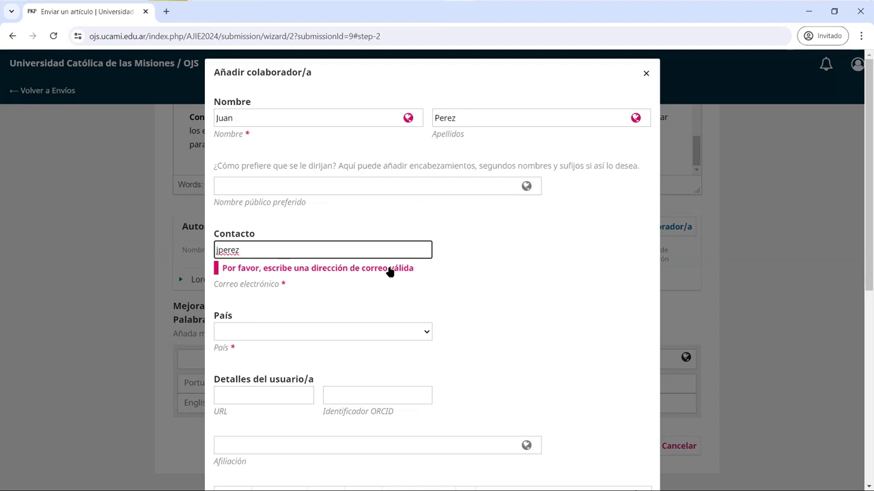
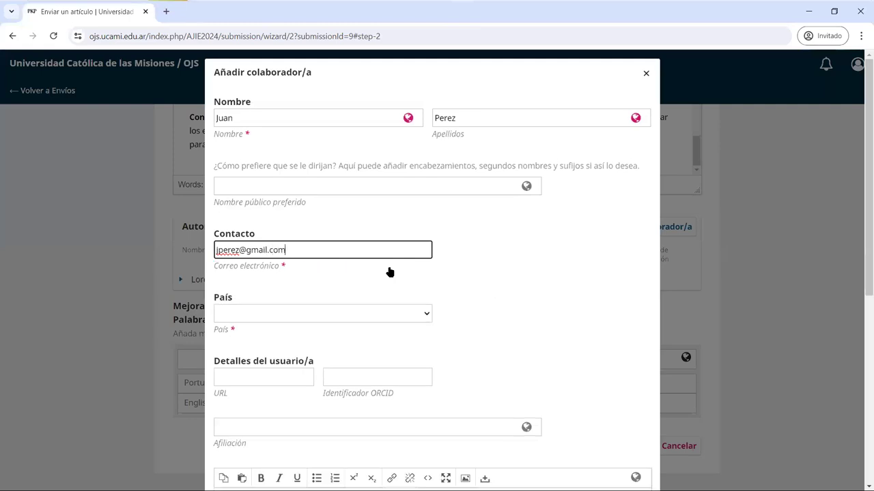
left_click(395, 319)
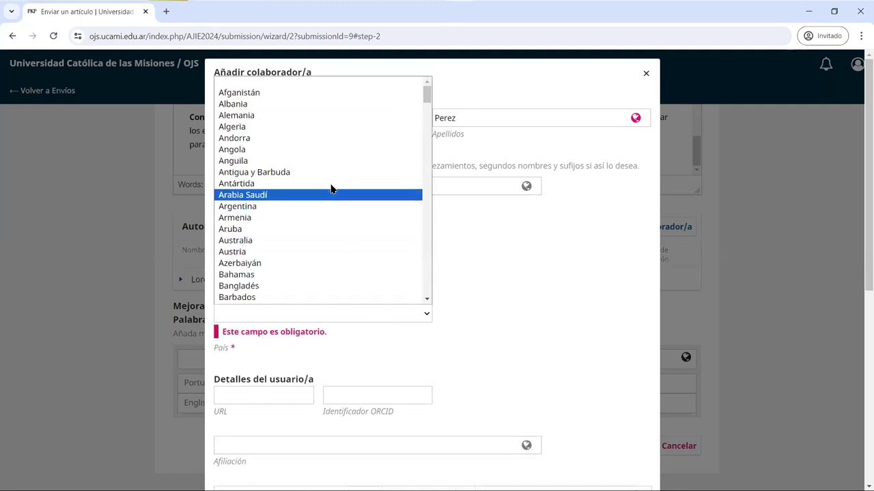
left_click(325, 208)
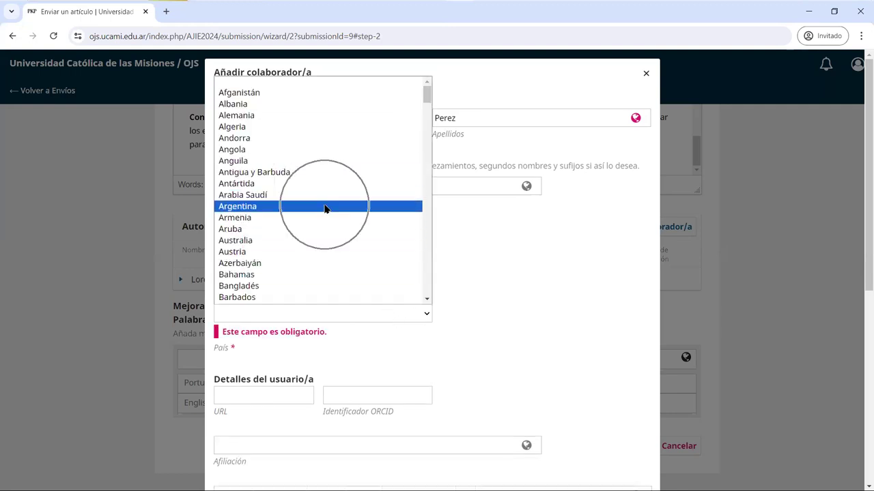
- Set affiliation Universidad Católica de las Misiones and role Autor/a, then save the contributor
scroll(313, 382, "down", 2)
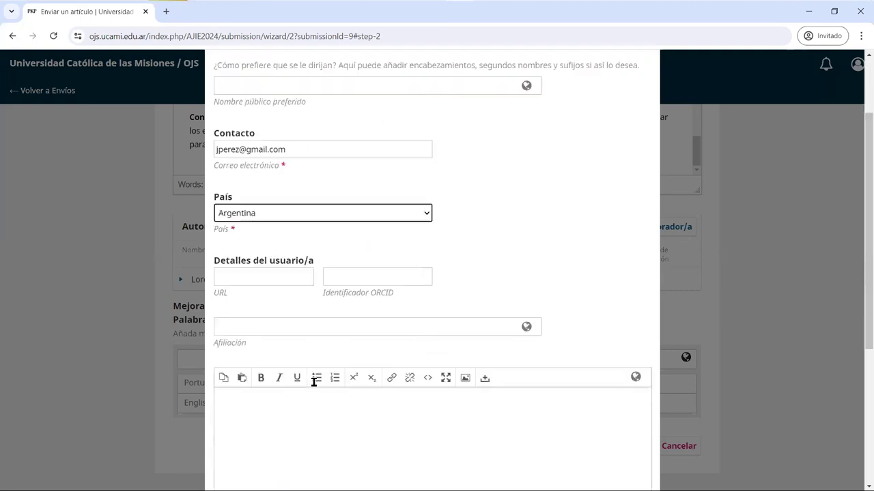
left_click(336, 311)
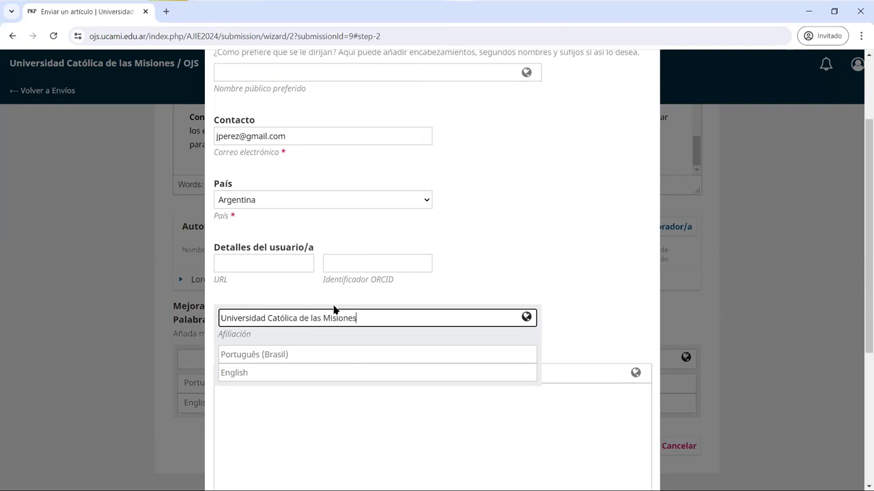
left_click(622, 291)
scroll(622, 291, "down", 2)
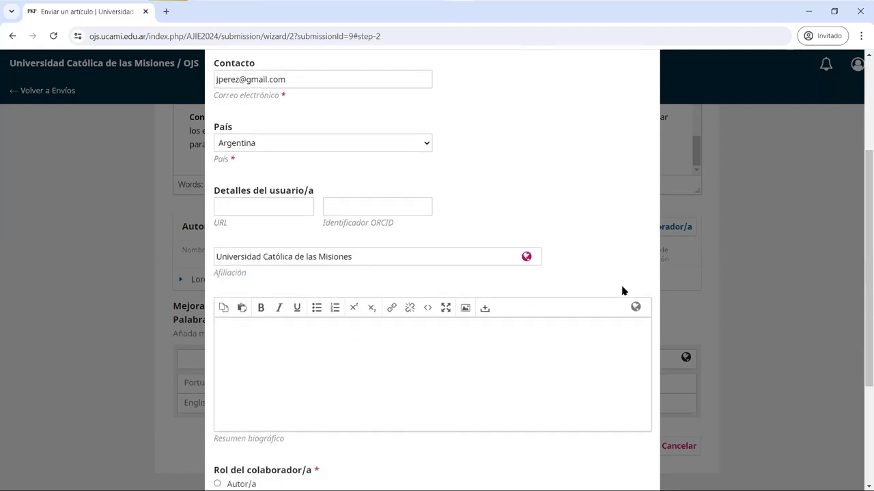
scroll(622, 287, "down", 1)
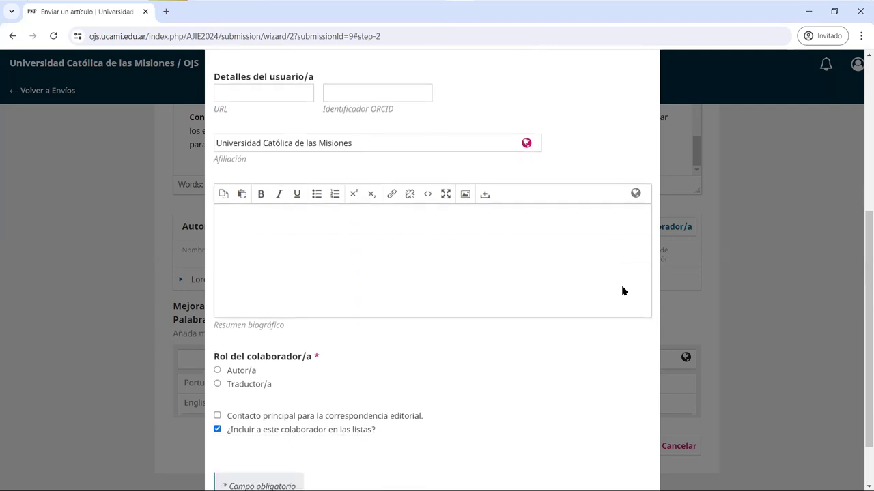
scroll(622, 291, "down", 1)
left_click(287, 314)
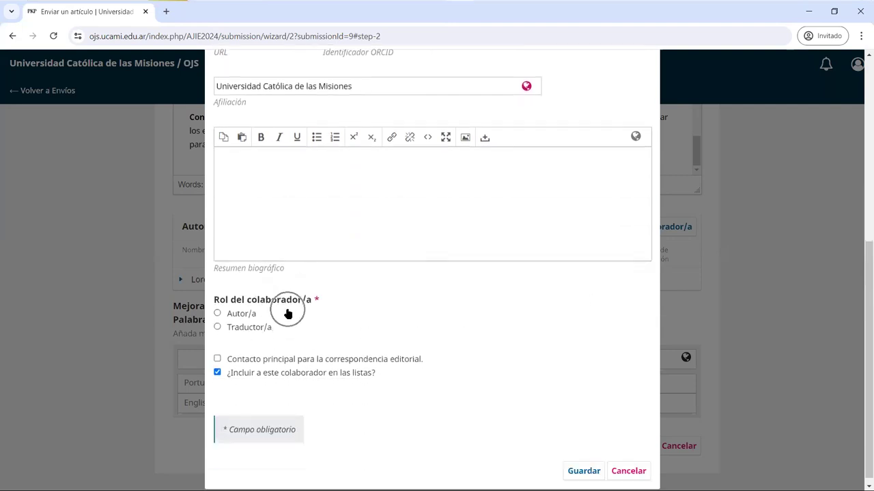
left_click(243, 316)
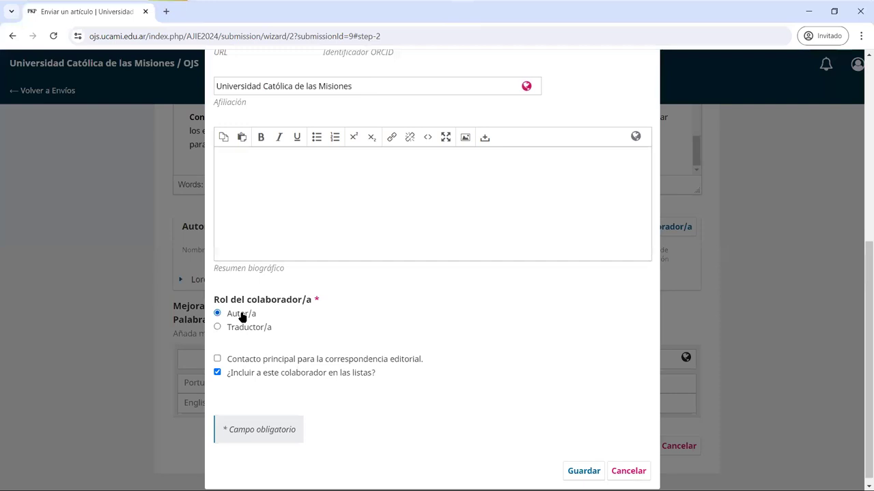
left_click(251, 360)
scroll(434, 387, "down", 1)
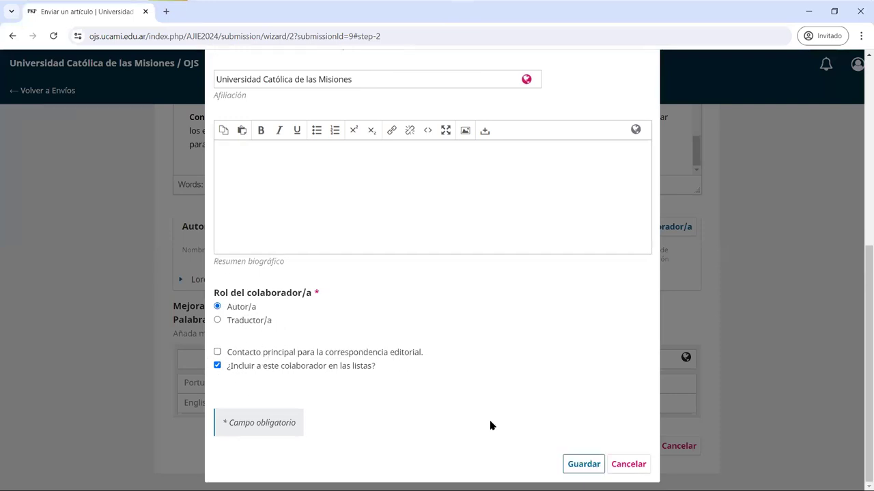
key("Return")
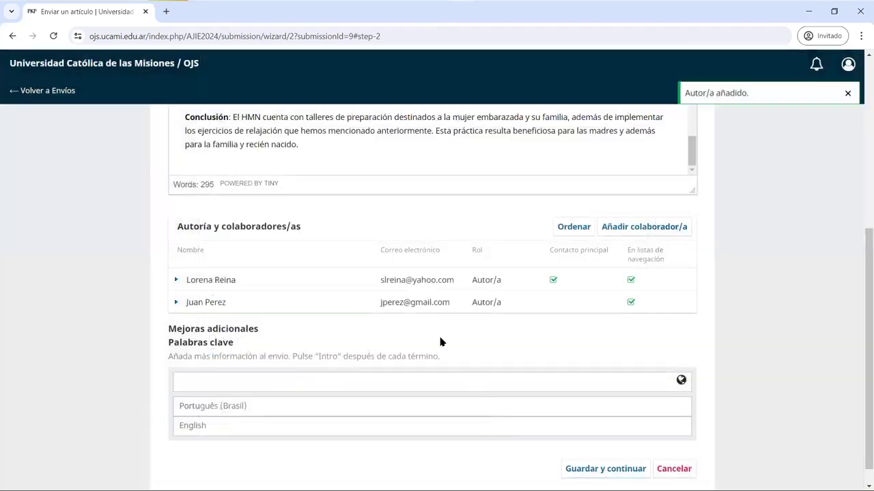
- Add keywords embarazo, riesgo and inmunidad, then save the metadata
scroll(439, 342, "down", 1)
left_click_drag(241, 321, 169, 319)
left_click_drag(467, 336, 169, 341)
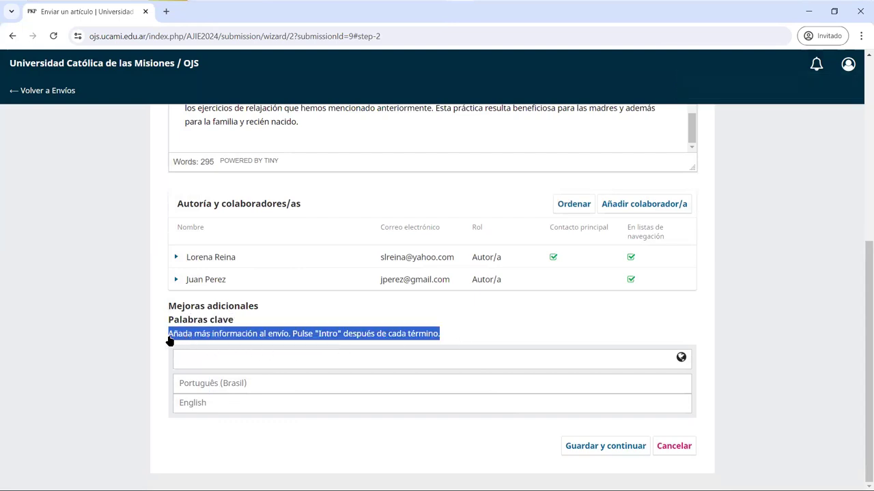
left_click(212, 359)
type("embaraz")
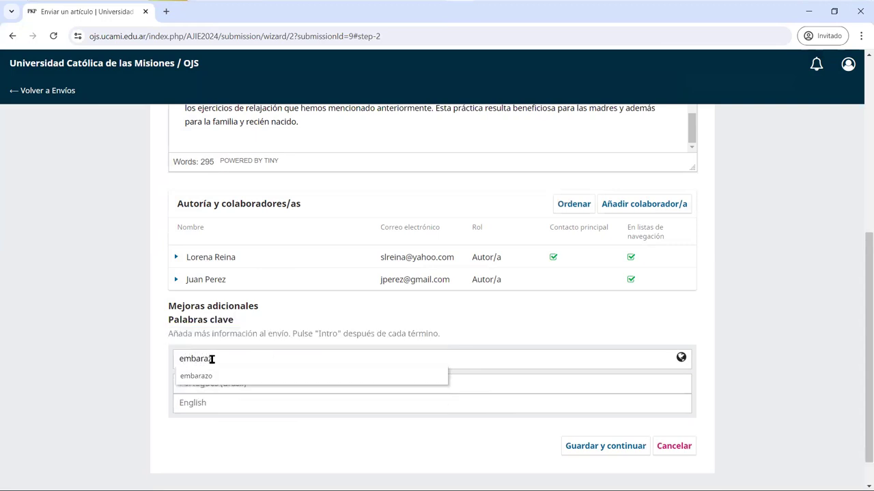
key("Return")
type("ru")
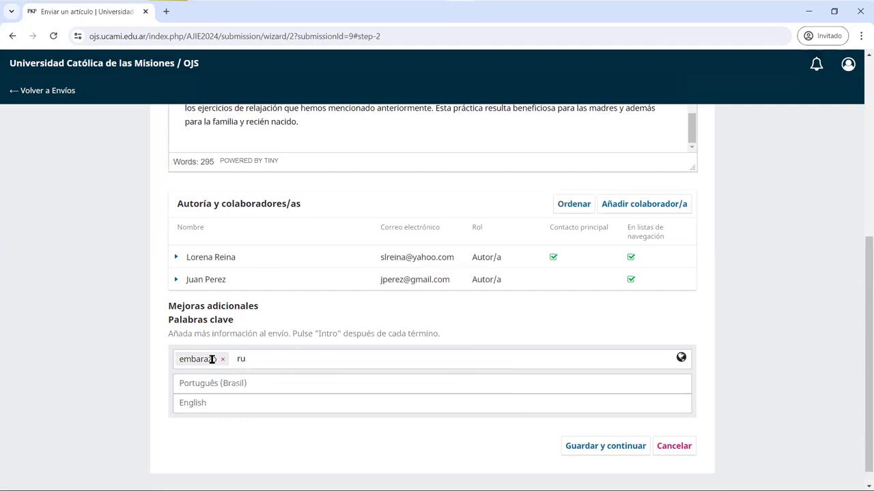
type("esgo")
key("Return")
type("u")
key("BackSpace")
type("inmu")
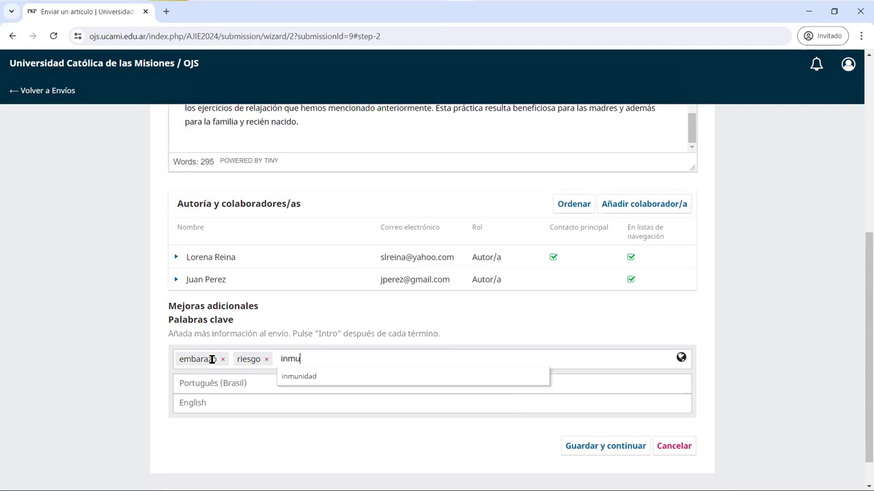
type("nidad")
key("Return")
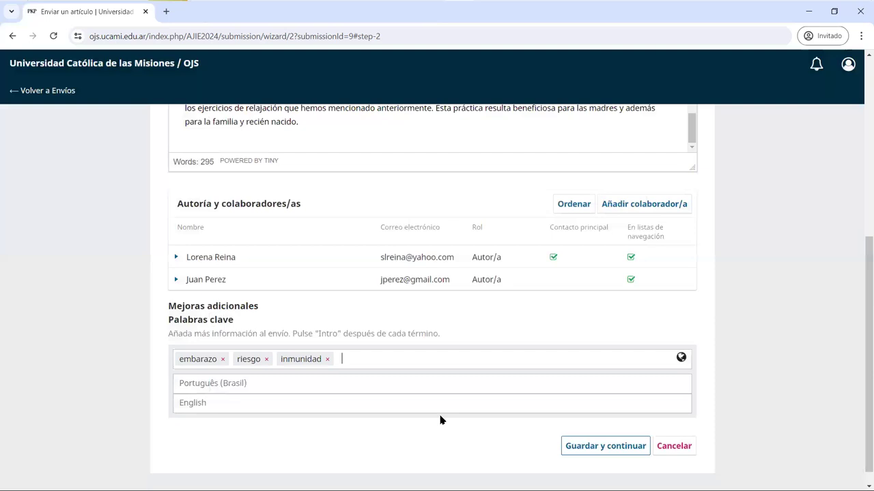
key("Return")
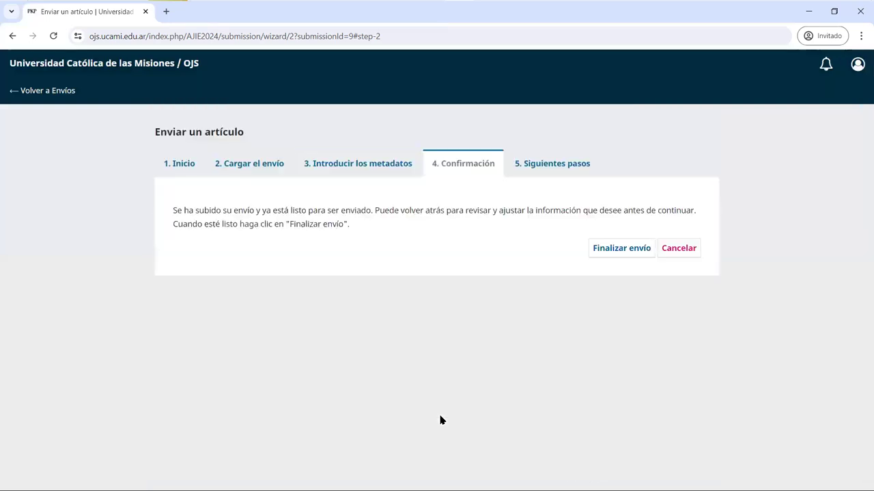
- Finalize the article submission and confirm it, reaching the Envío completo confirmation page
left_click(635, 253)
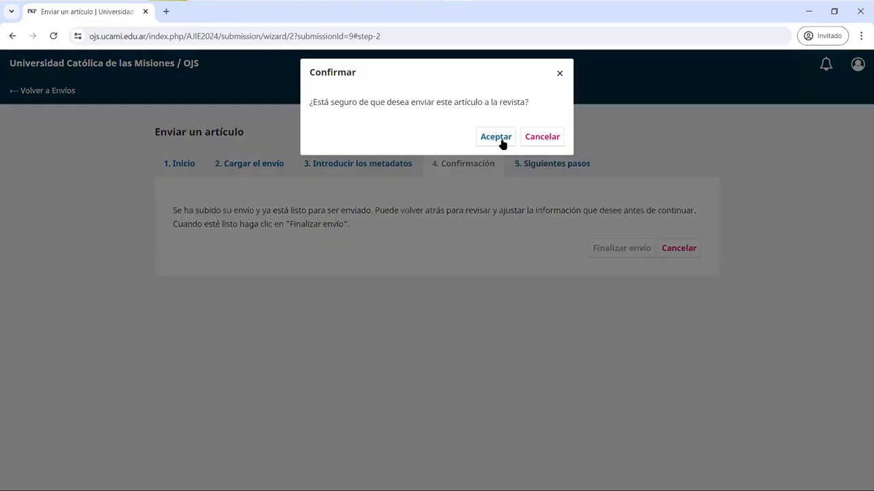
left_click(501, 140)
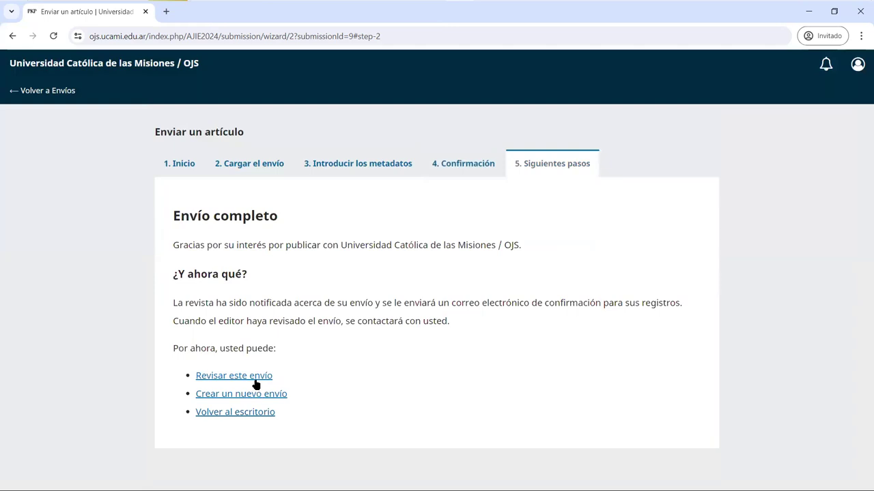
left_click(254, 380)
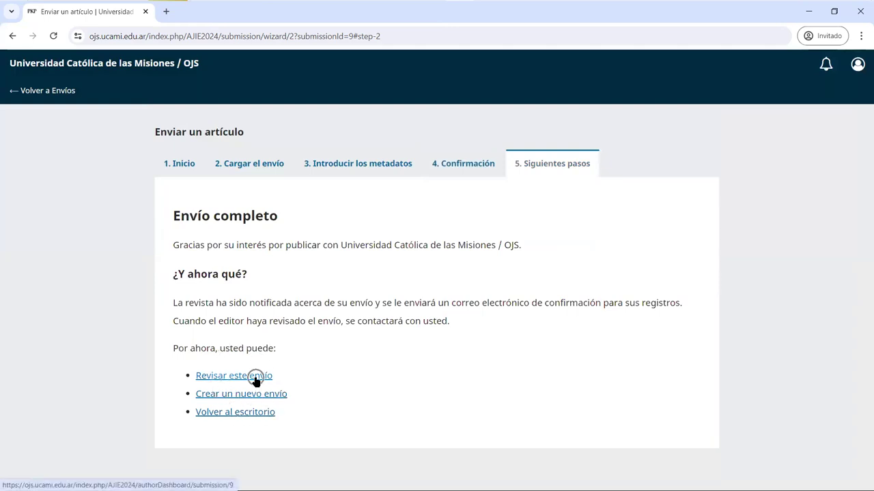
left_click(259, 399)
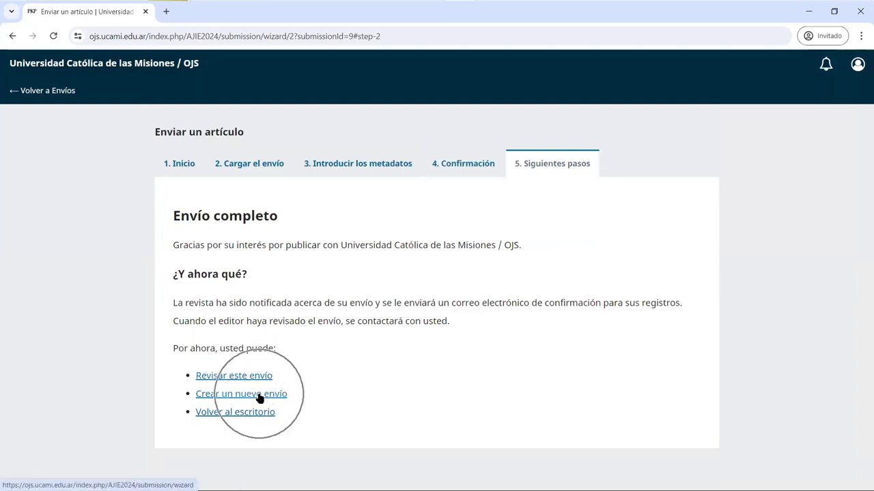
- Open the submission's workflow, browse the Revisión, Editorial and Producción stages, then return to Envío
left_click(252, 379)
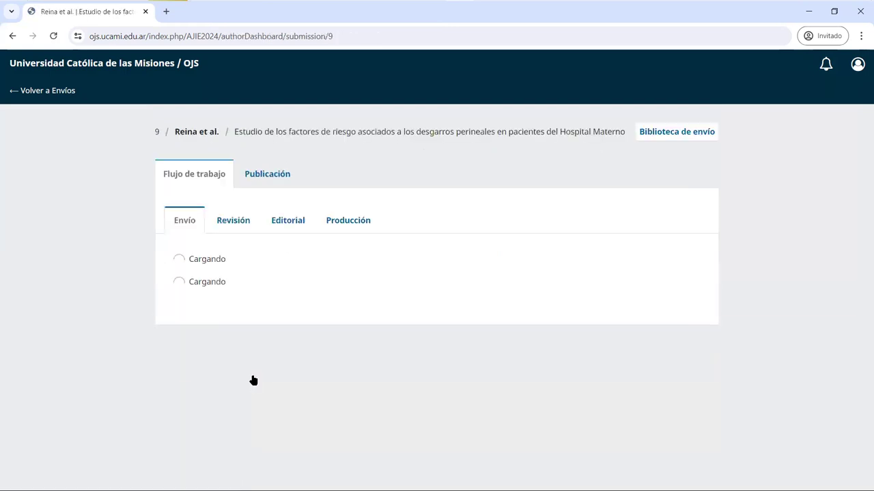
scroll(305, 381, "down", 1)
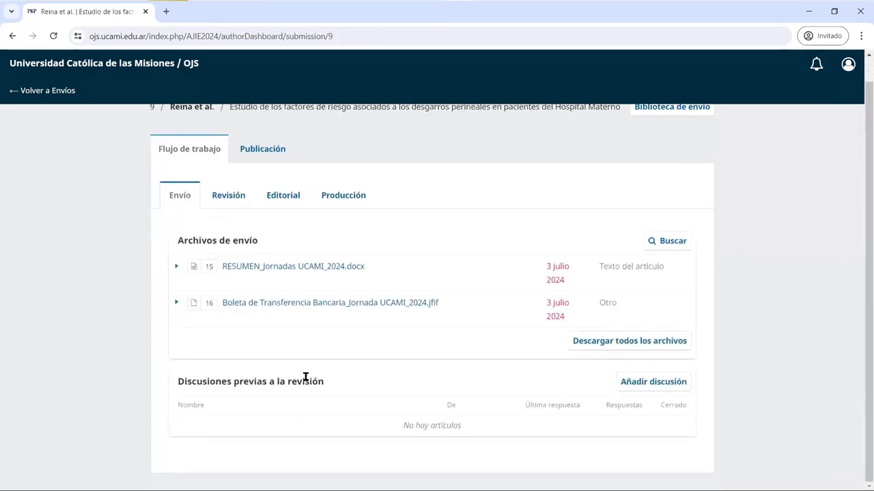
left_click(239, 194)
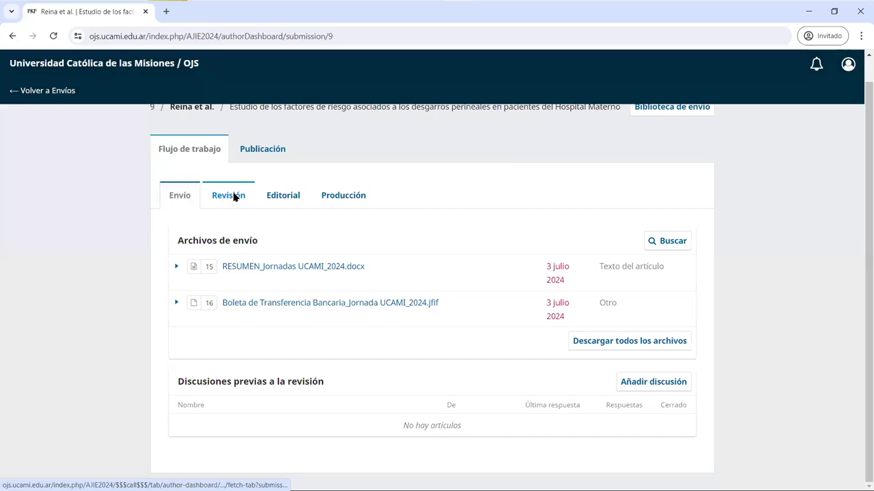
left_click(280, 220)
left_click(341, 222)
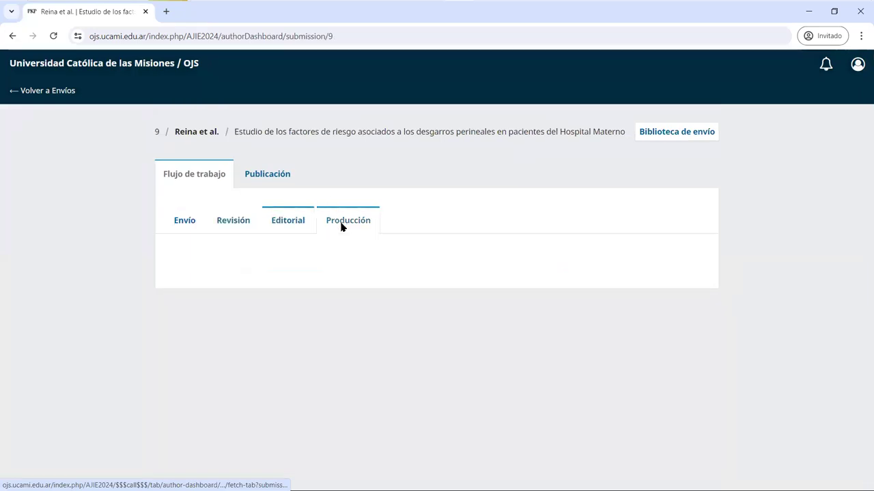
left_click(185, 226)
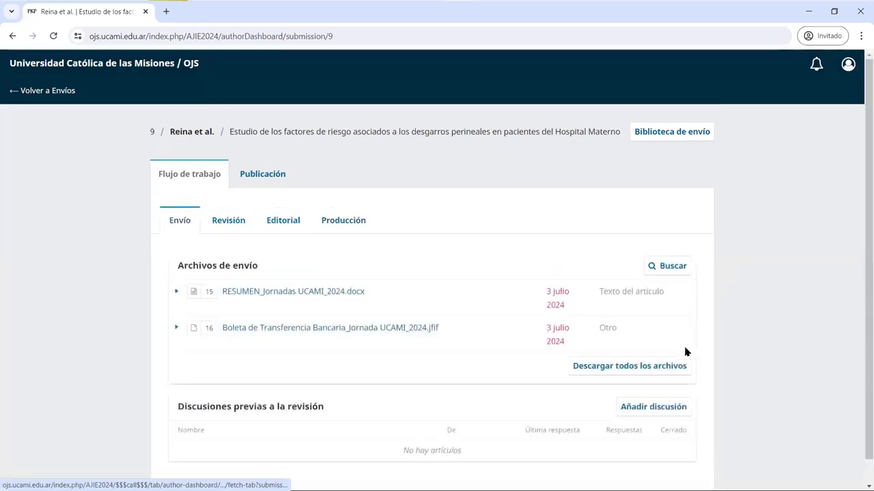